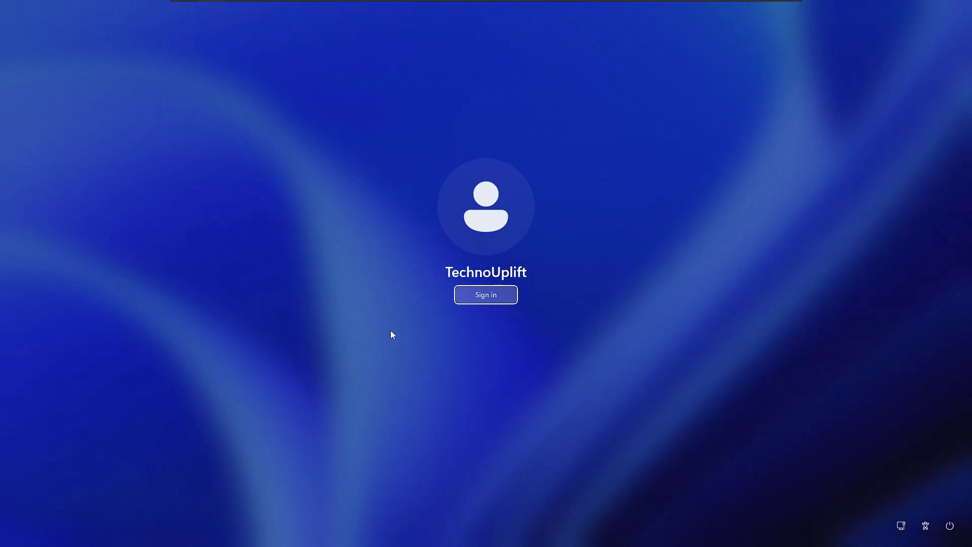
# Step: Sign in to the local account from the lock screen to reach the desktop
pyautogui.click(486, 298)
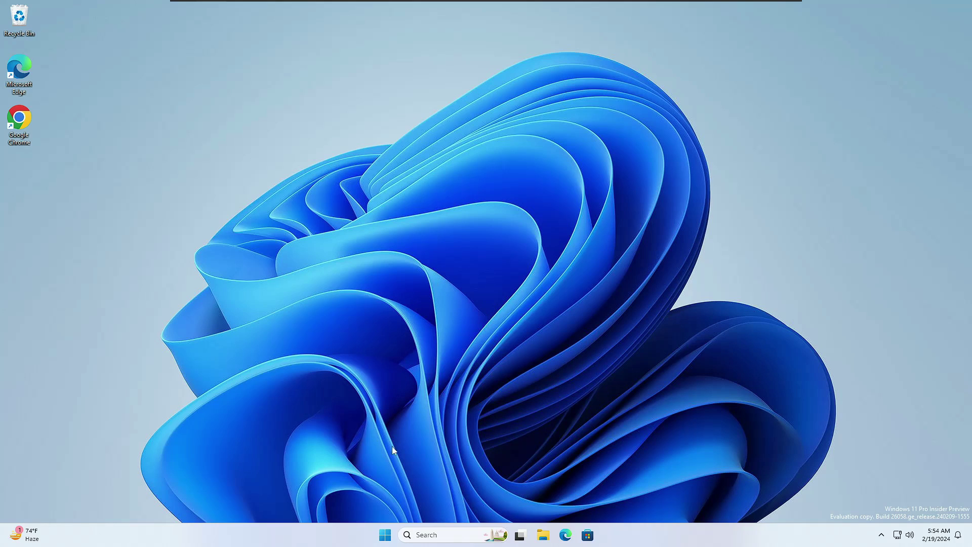
# Step: Open Settings from the Start context menu and go to Accounts > Sign-in options
pyautogui.rightClick(385, 533)
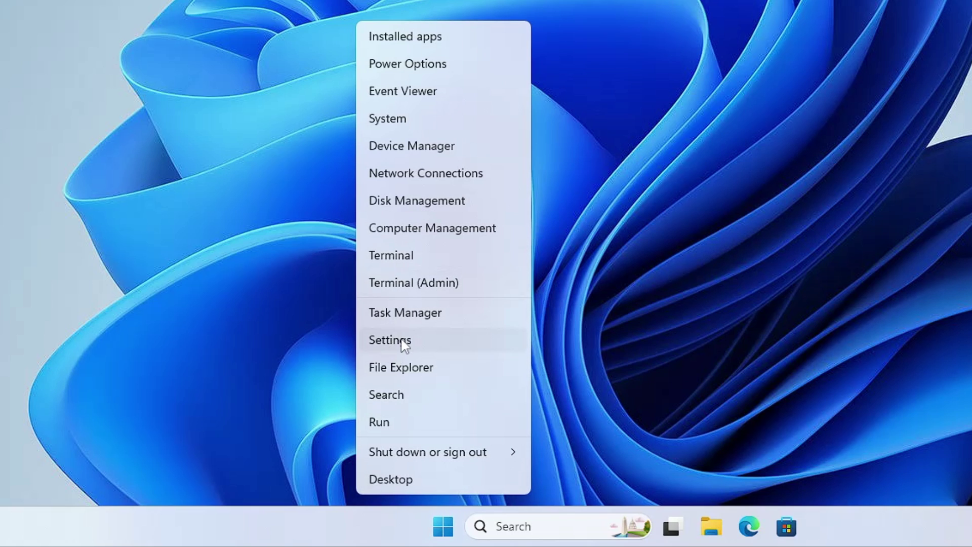
pyautogui.click(400, 339)
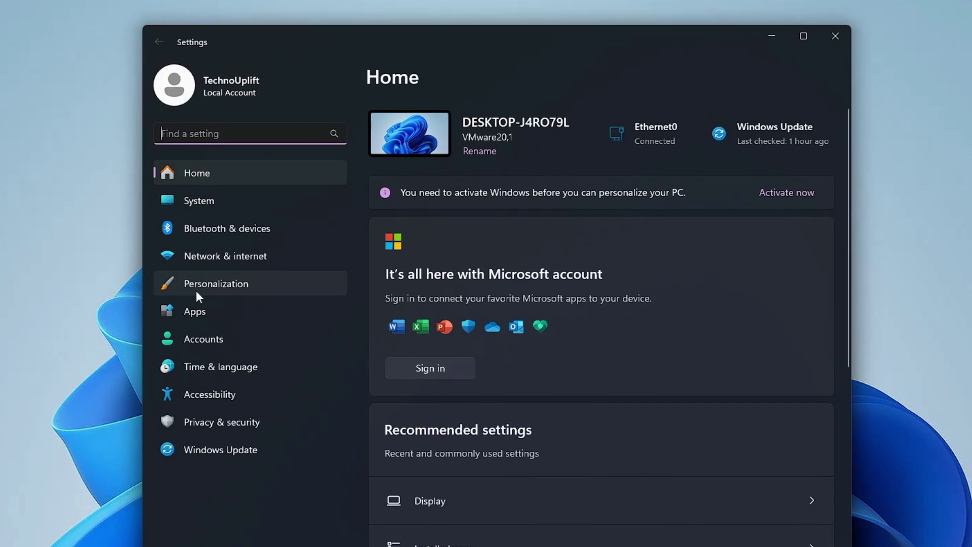
pyautogui.click(219, 339)
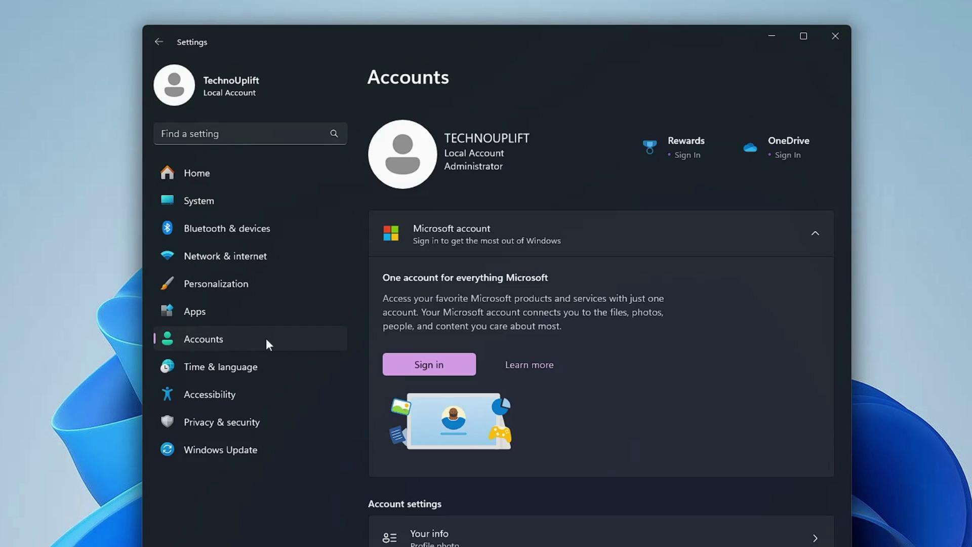
pyautogui.scroll(-5, 445, 333)
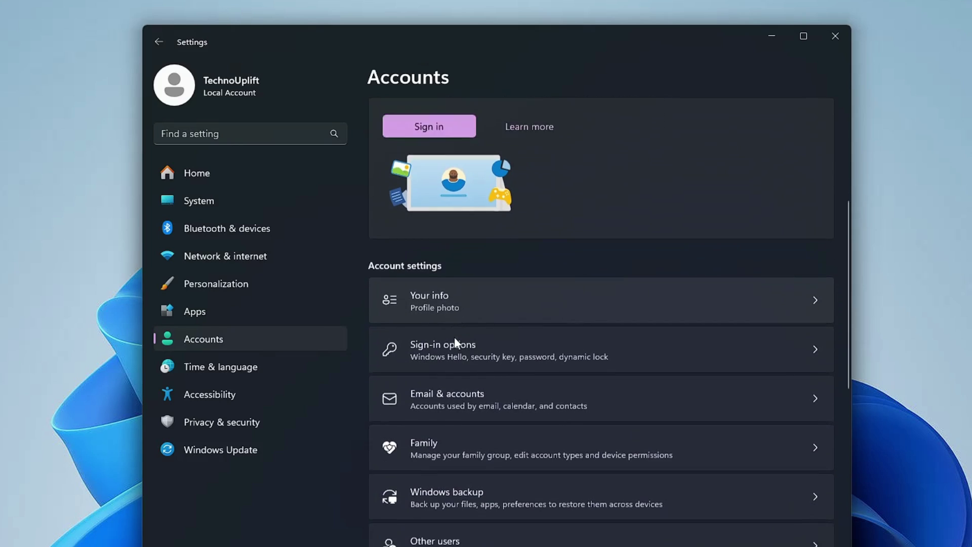
pyautogui.scroll(-1, 455, 339)
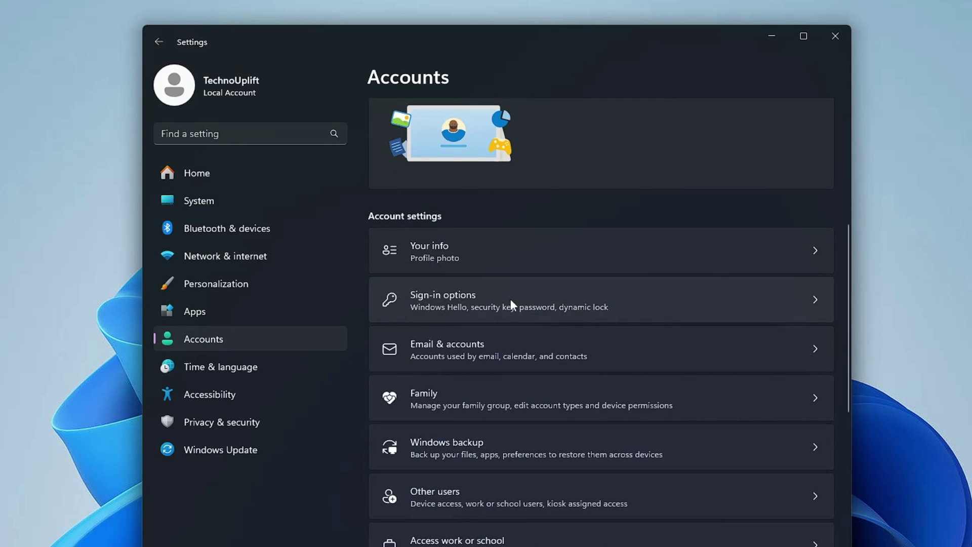
pyautogui.click(490, 303)
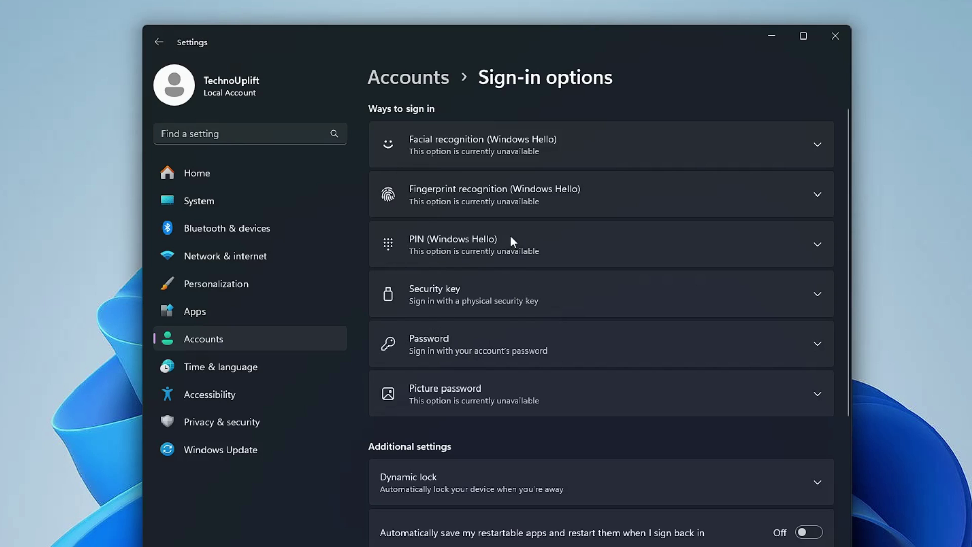
# Step: Check the PIN (Windows Hello) entry, then expand the Password entry to reveal its Add button
pyautogui.click(816, 244)
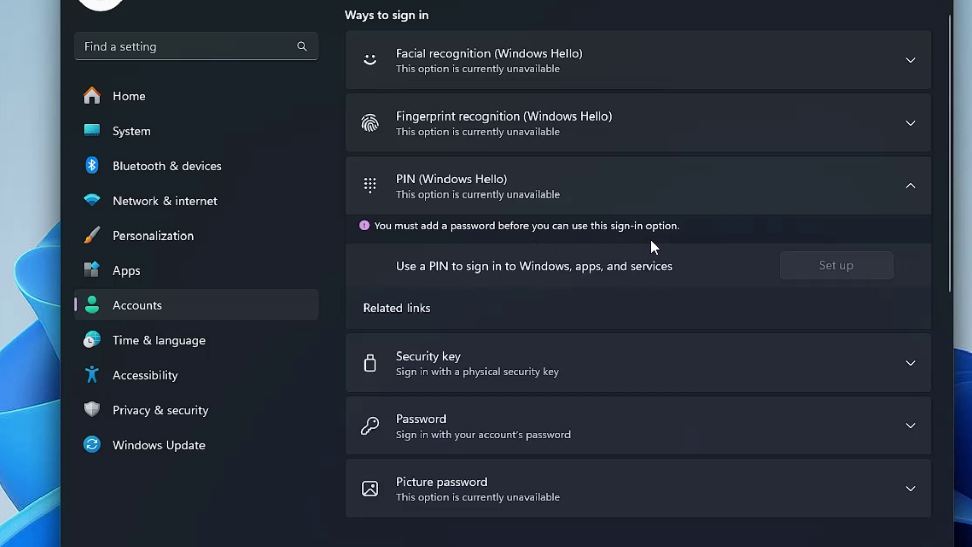
pyautogui.click(910, 186)
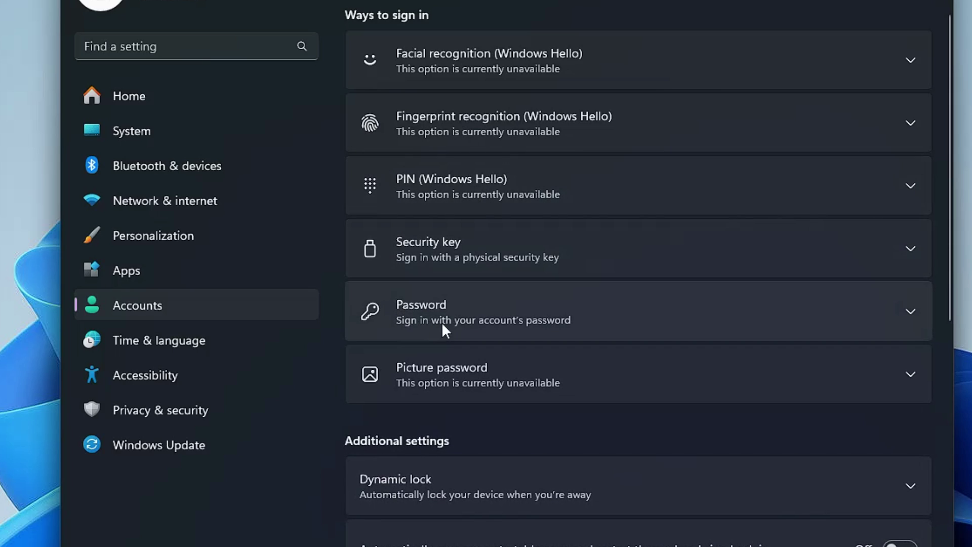
pyautogui.click(525, 309)
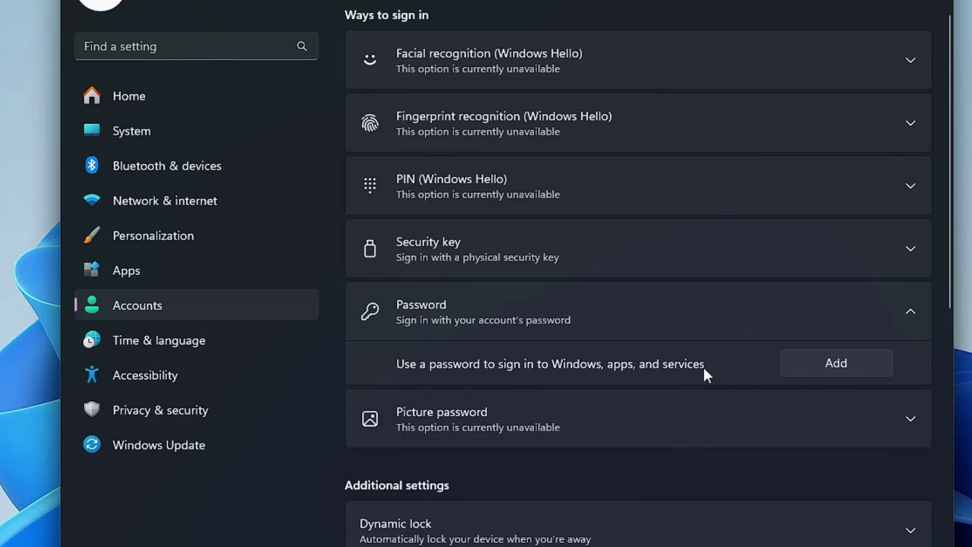
# Step: Add a new account password with the hint 'shabby' and finish the wizard
pyautogui.click(804, 361)
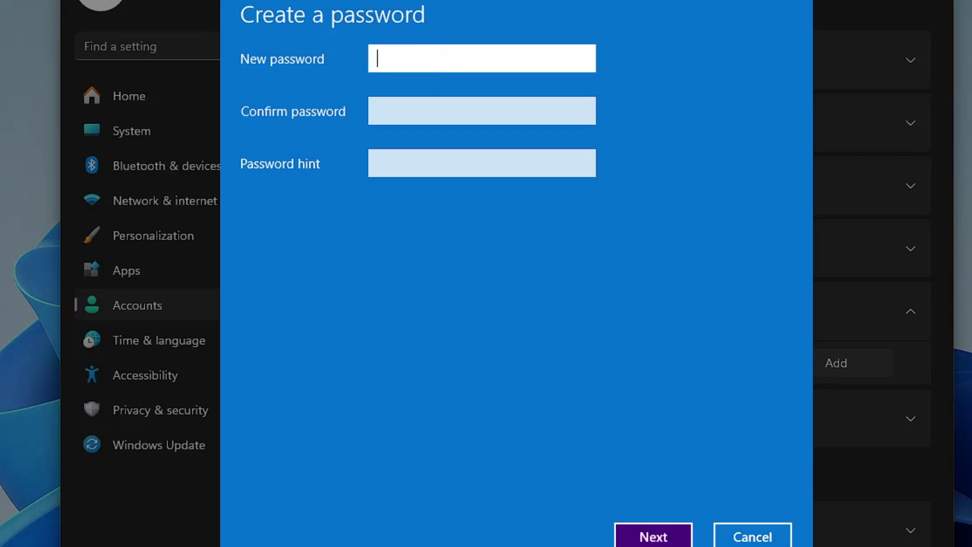
pyautogui.write('•••••••••')
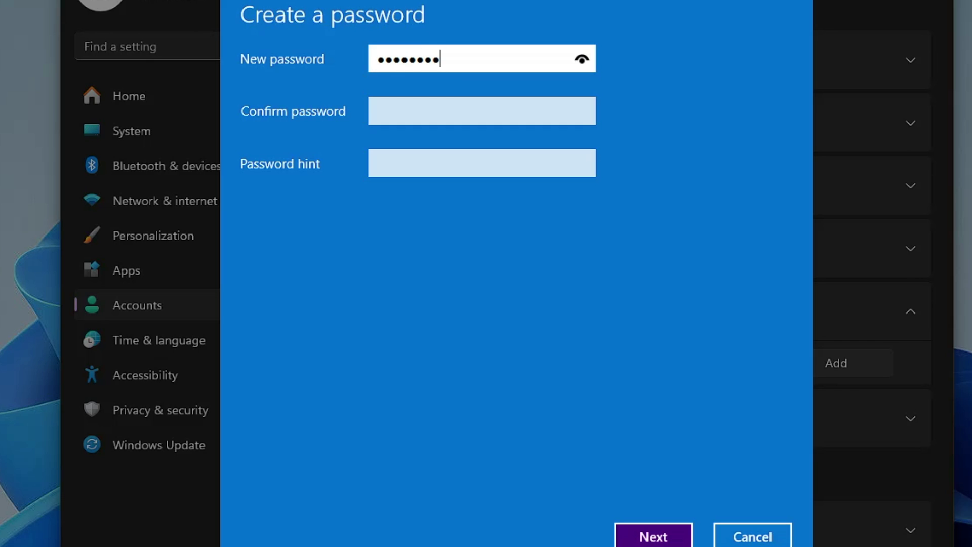
pyautogui.write('•')
pyautogui.press('Tab')
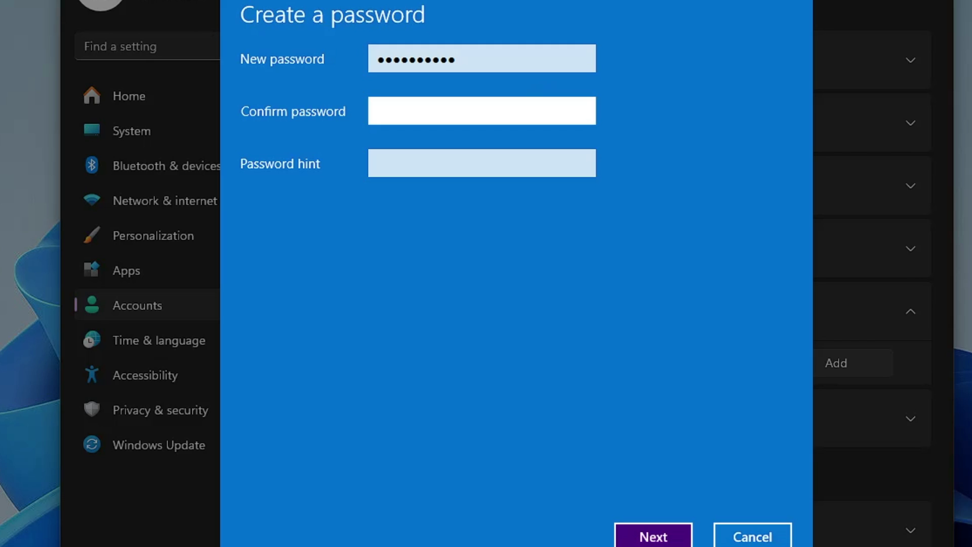
pyautogui.write('••••••••••')
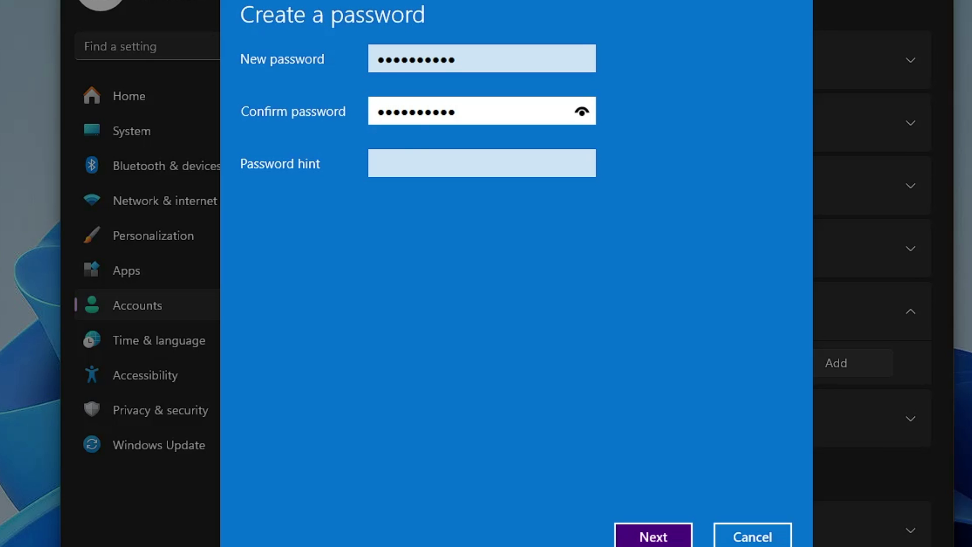
pyautogui.press('Tab')
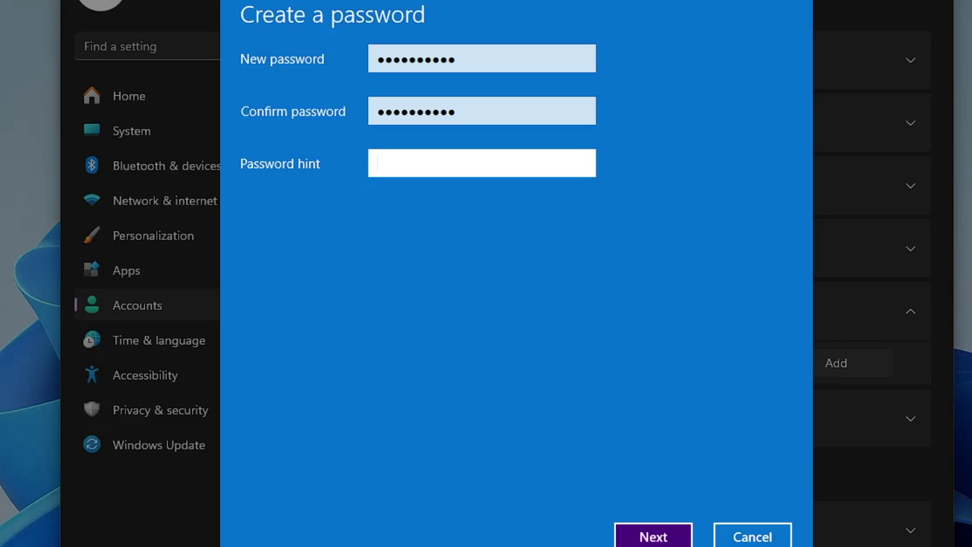
pyautogui.write('shabby')
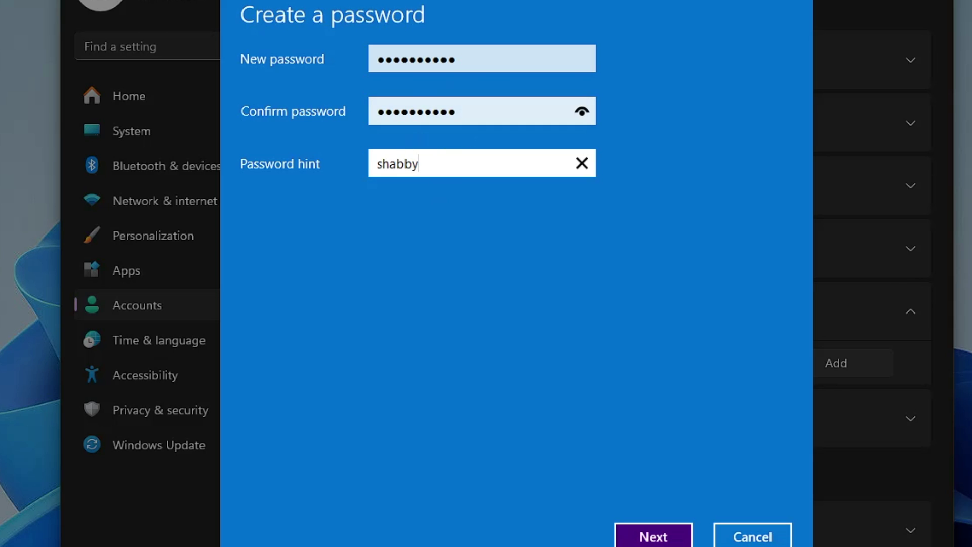
pyautogui.click(654, 539)
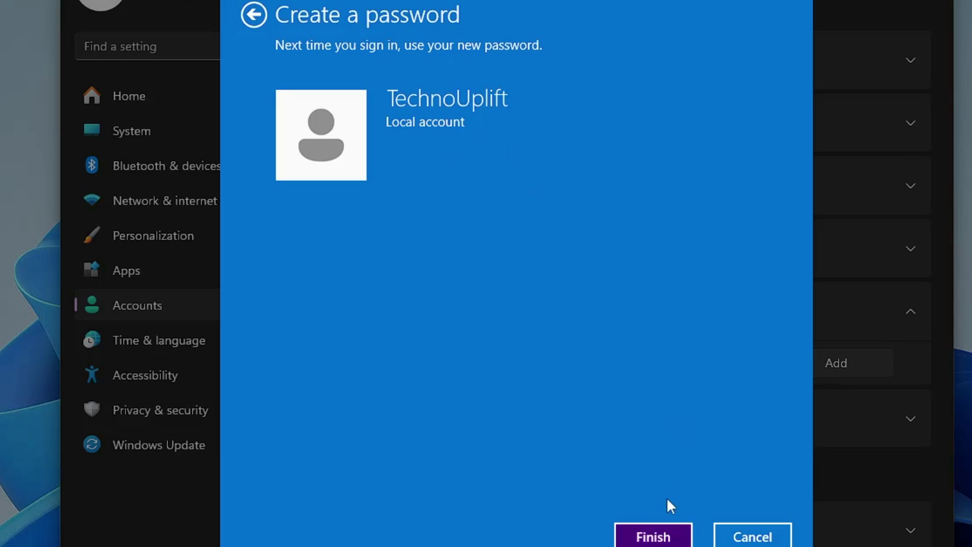
pyautogui.click(653, 538)
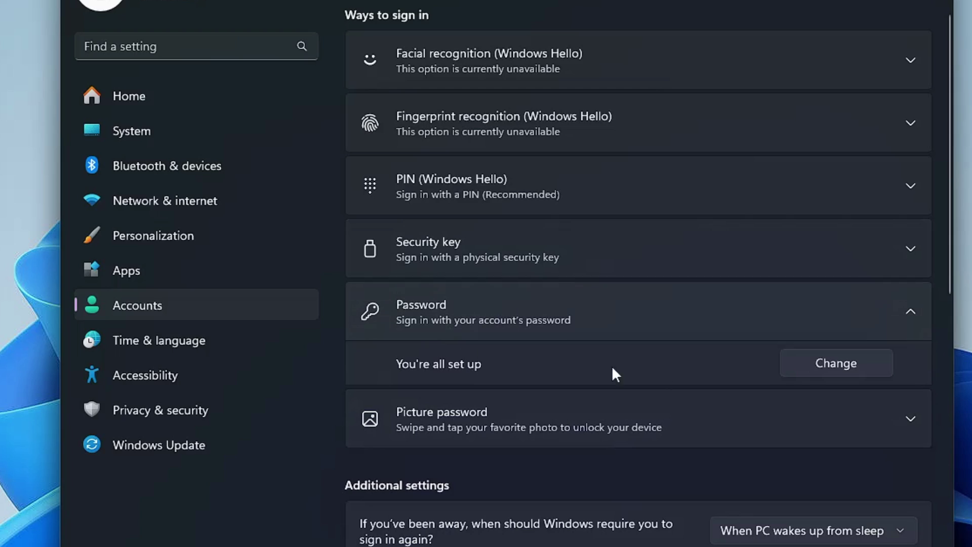
pyautogui.click(810, 360)
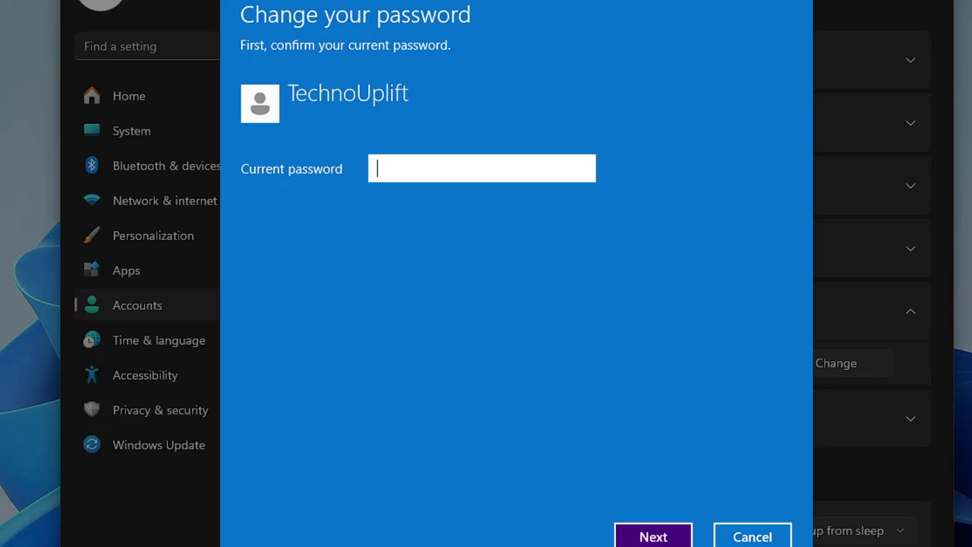
pyautogui.click(752, 537)
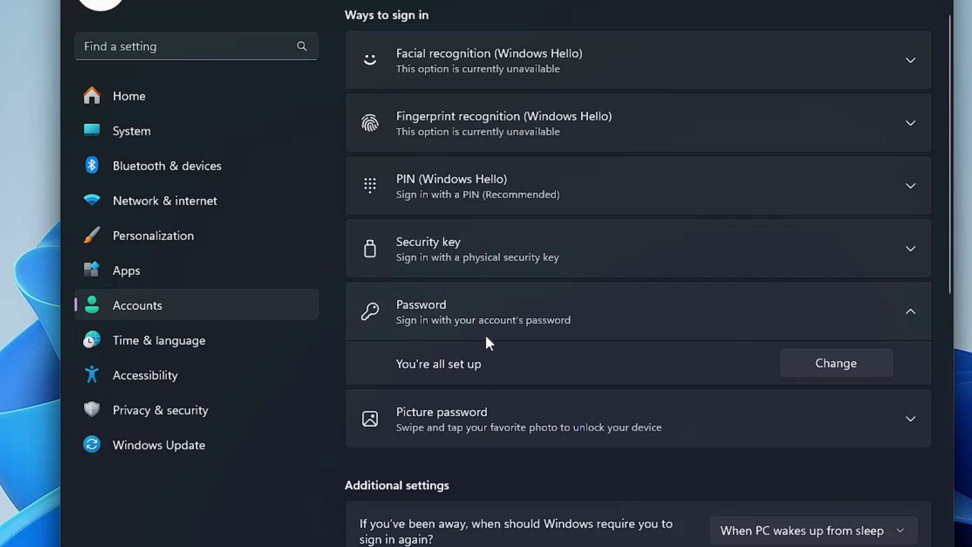
pyautogui.click(911, 310)
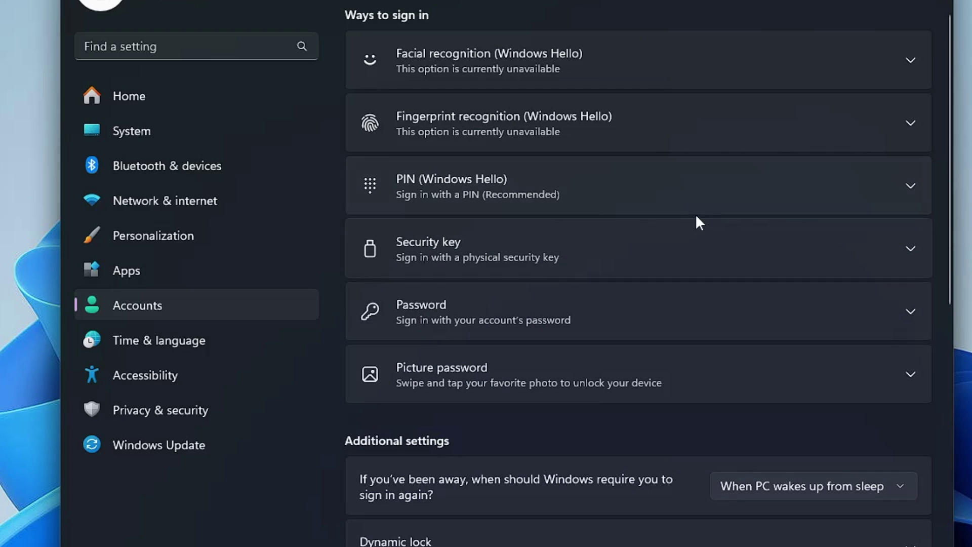
# Step: Start PIN setup and verify the account password, then cancel it and close Settings
pyautogui.click(908, 186)
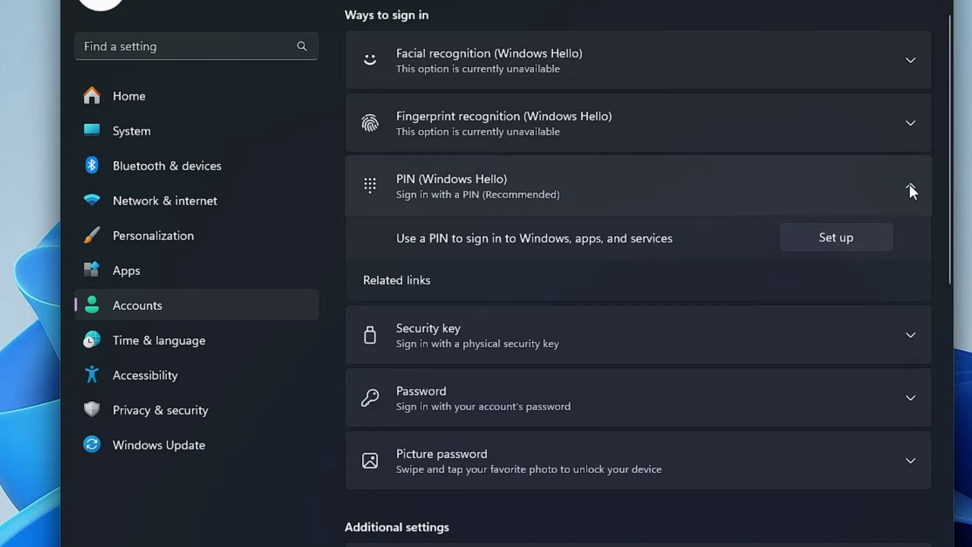
pyautogui.click(824, 240)
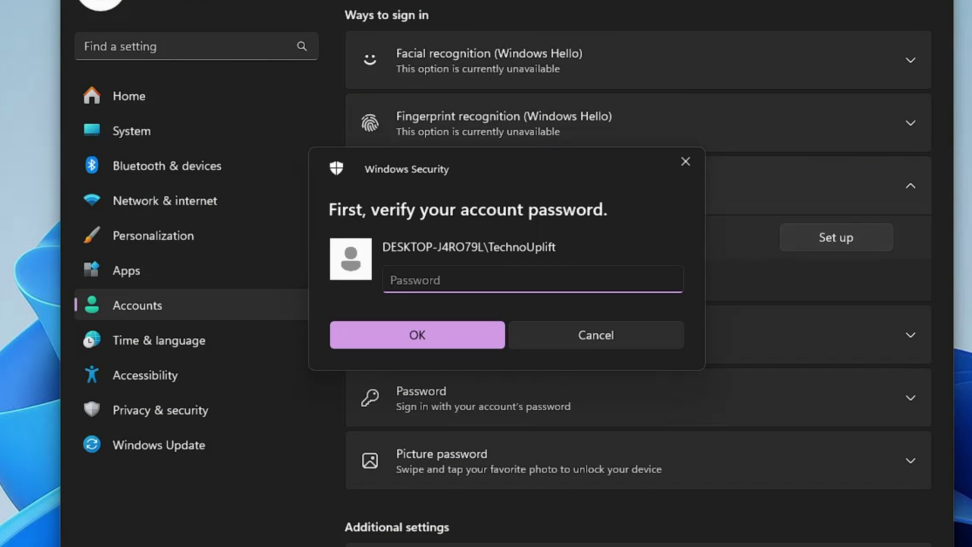
pyautogui.write('••••••••••')
pyautogui.click(474, 336)
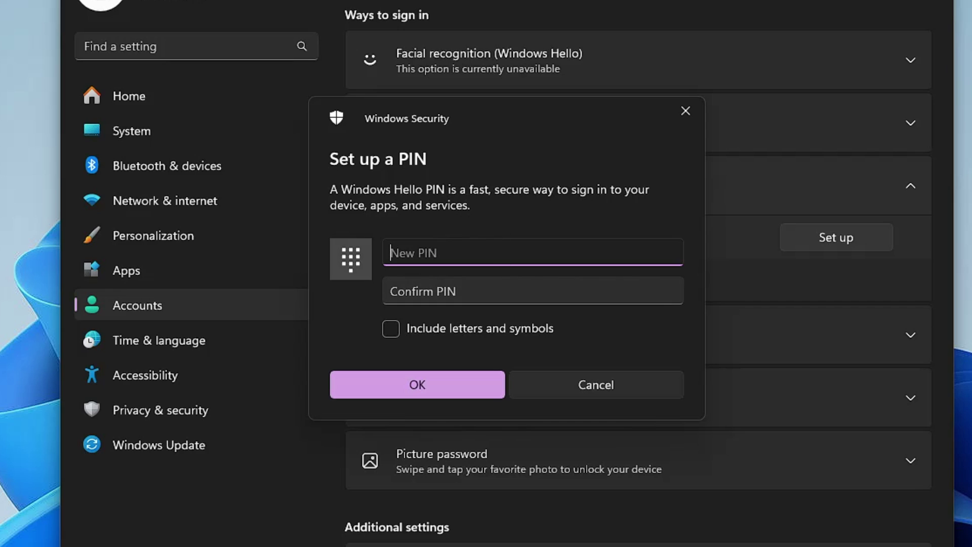
pyautogui.click(686, 113)
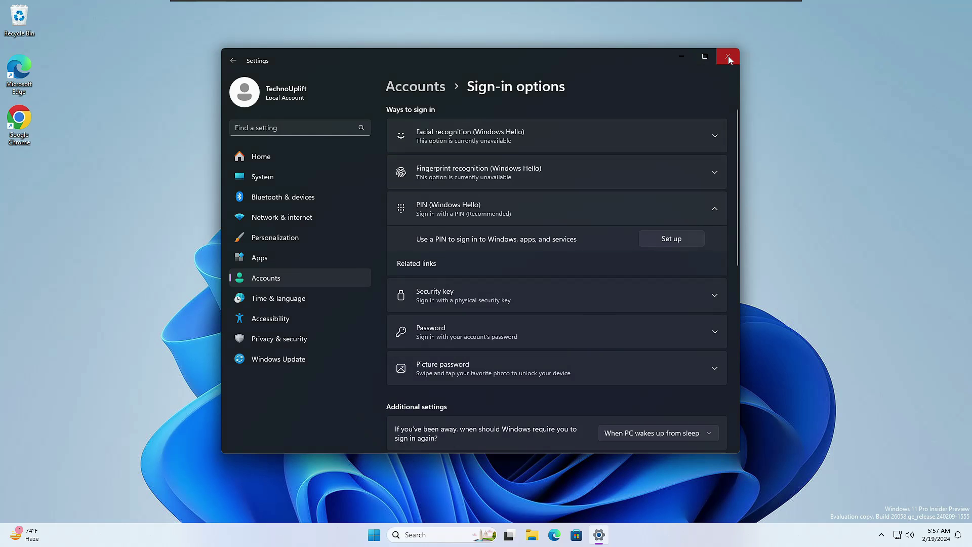
pyautogui.click(728, 56)
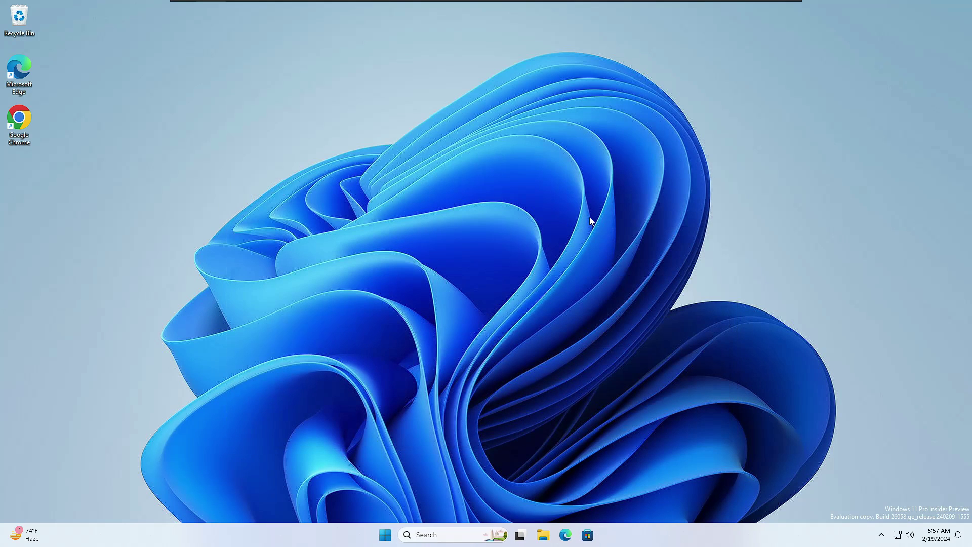
# Step: Lock the PC with Win+L and sign back in using the new password
pyautogui.press('super+l')
pyautogui.click(547, 288)
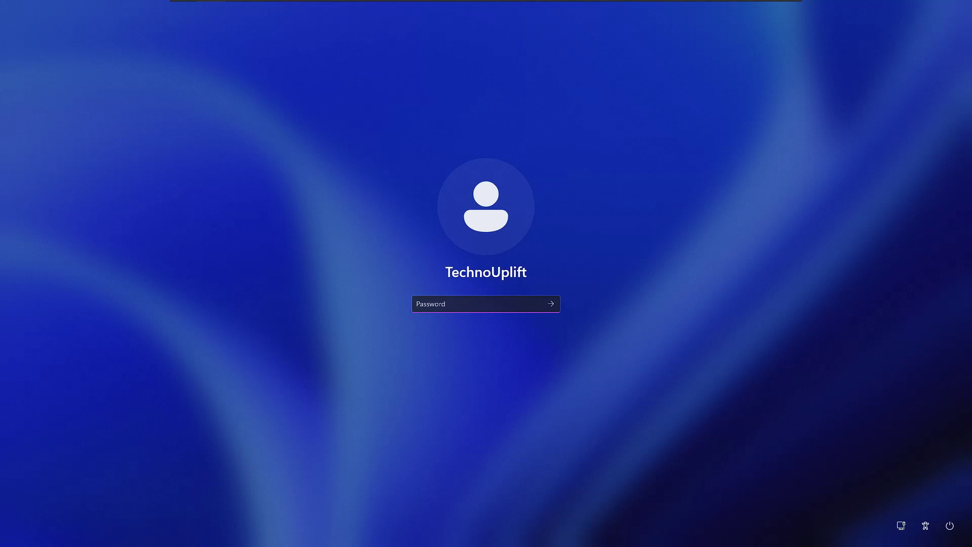
pyautogui.write('••••••••••')
pyautogui.press('Return')
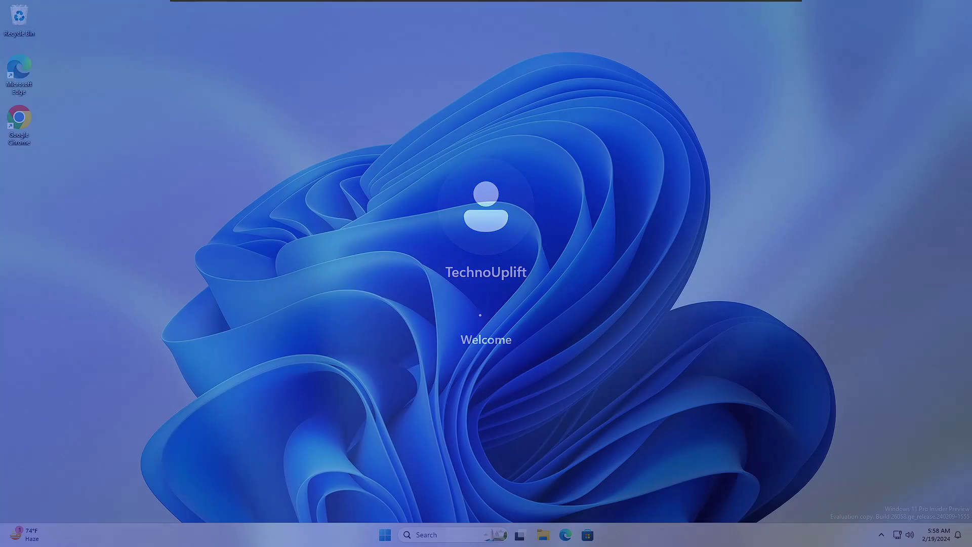